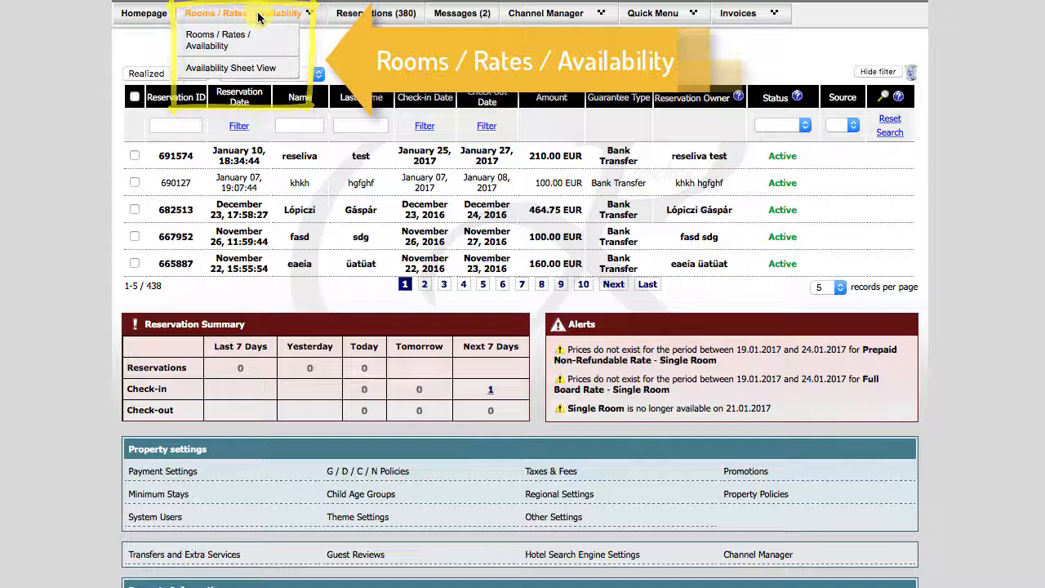
# Start a new rate from the rooms and rates overview and choose Half Board Rate as its name.
pyautogui.click(258, 15)
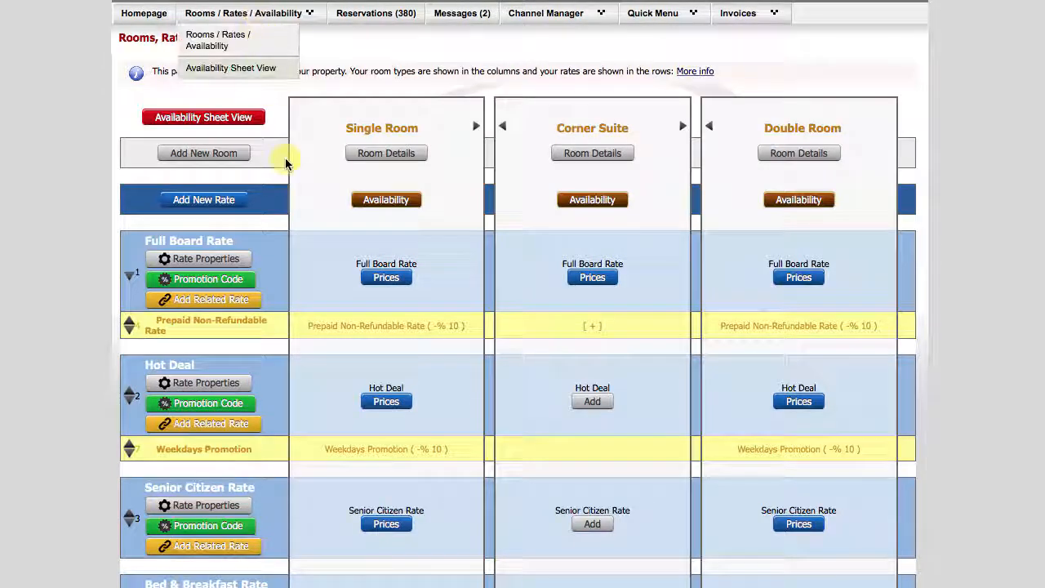
pyautogui.click(231, 203)
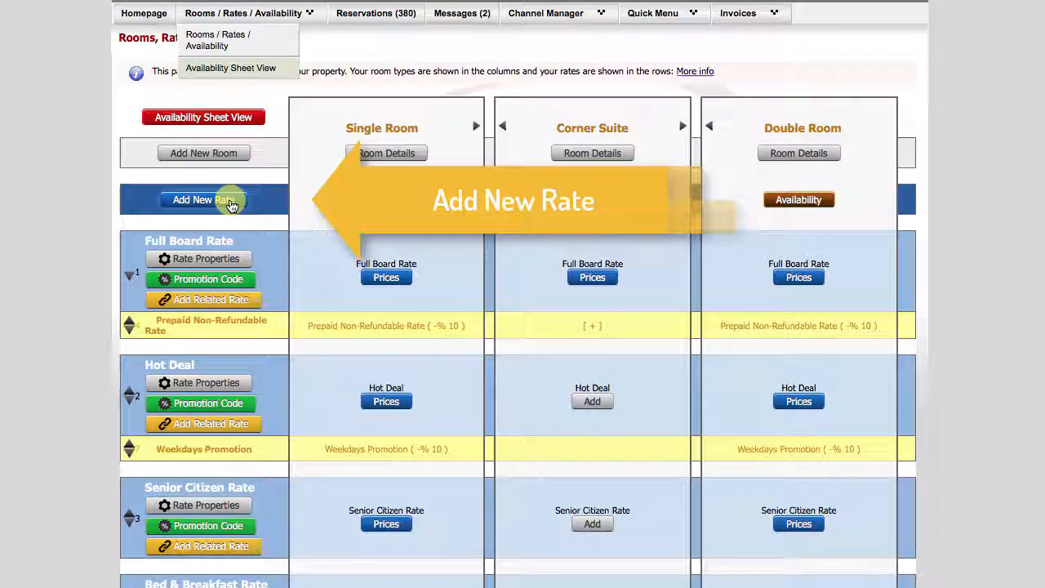
pyautogui.click(231, 204)
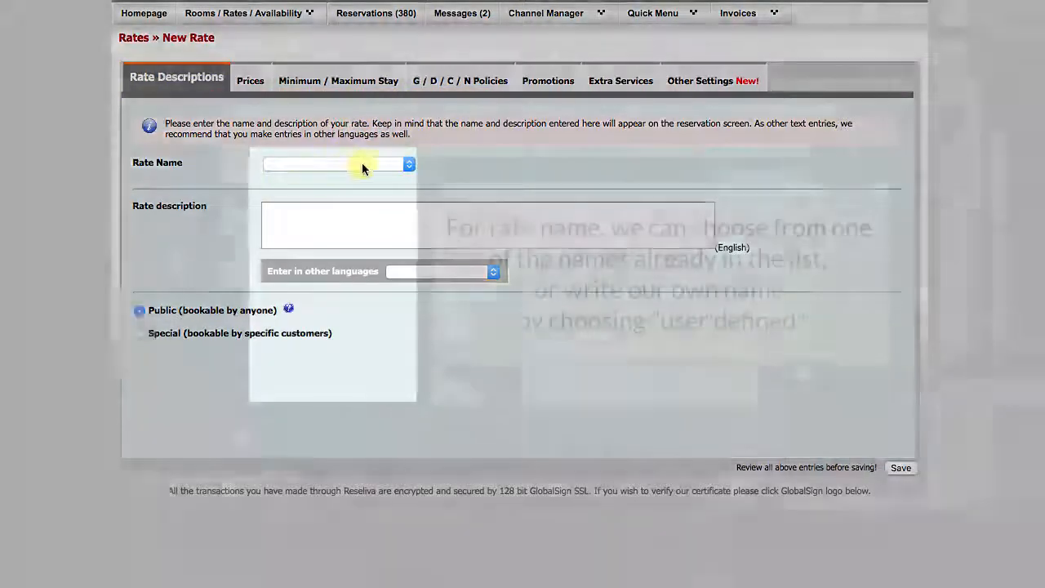
pyautogui.click(407, 162)
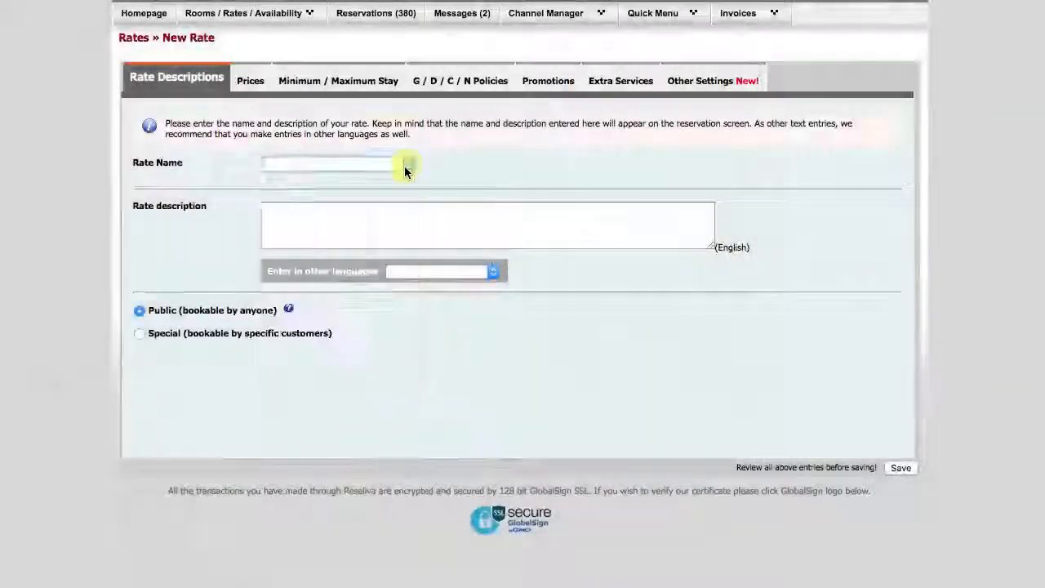
pyautogui.click(354, 267)
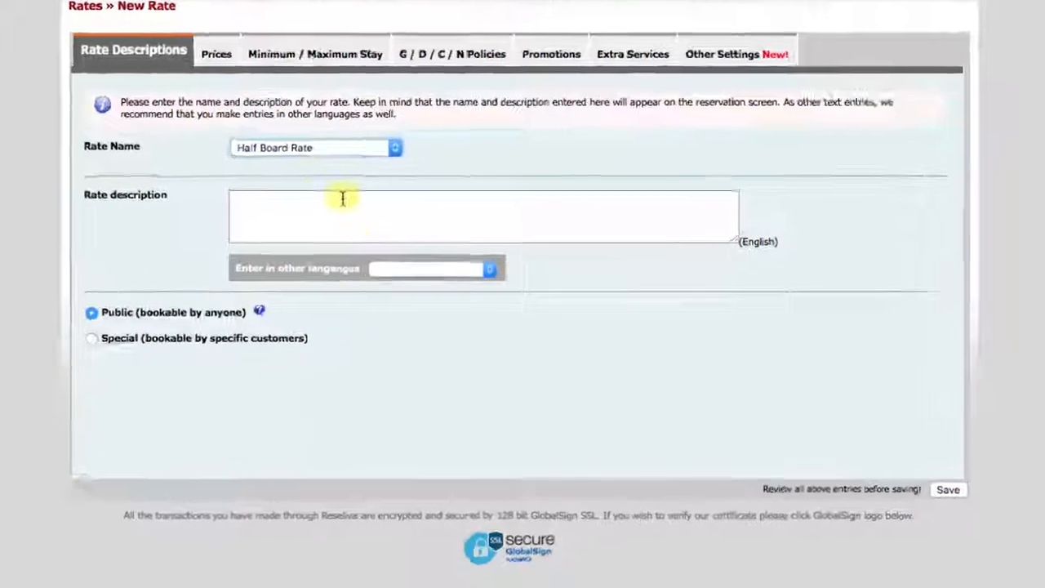
# Enter the English rate description "Includes open buffet breakfast and dinner at the terrace restaurant offering stunning views to the city".
pyautogui.click(322, 188)
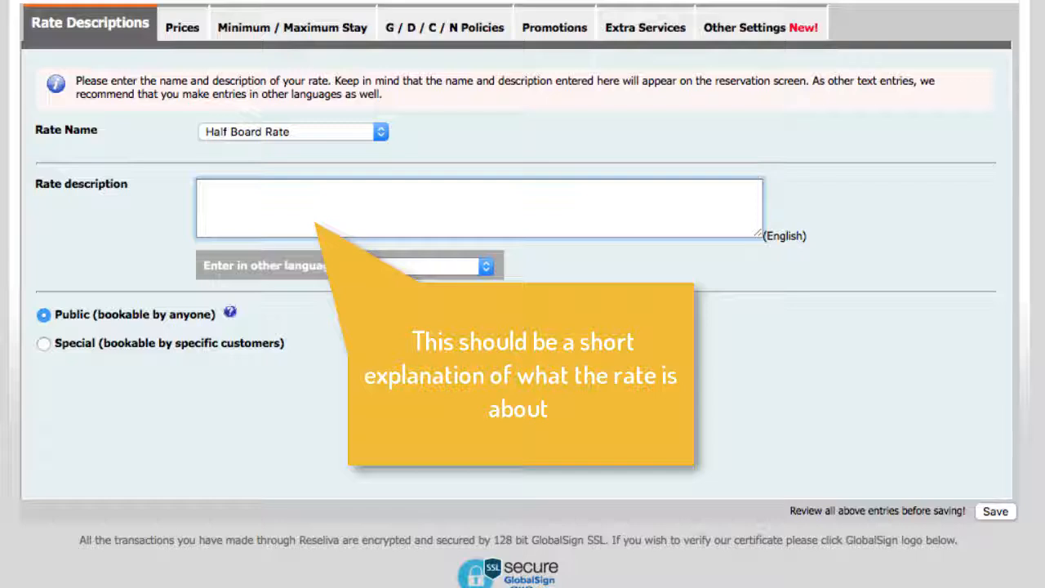
pyautogui.write('Includes open b')
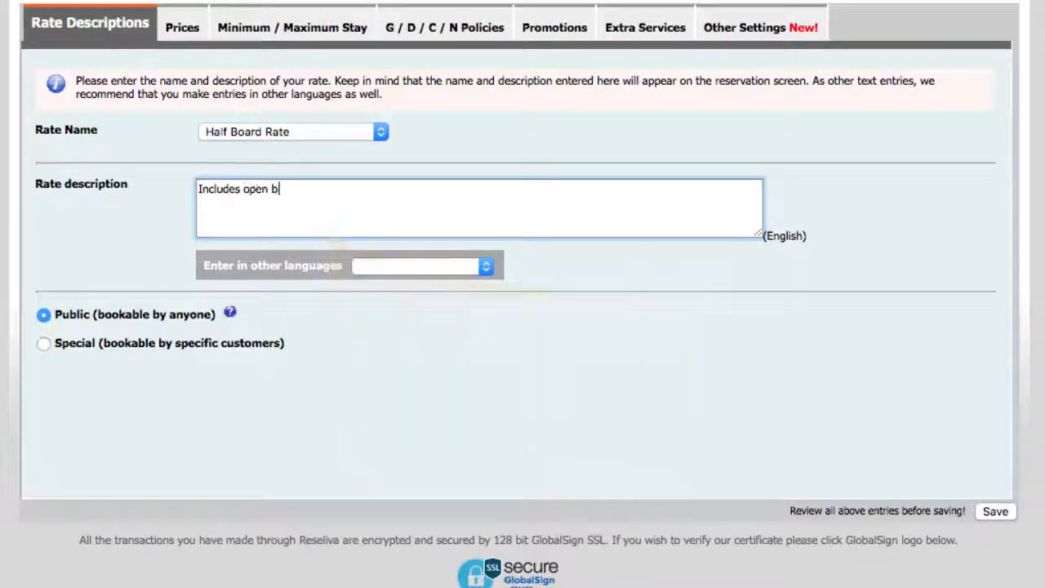
pyautogui.write('uffet breakfast and dinner at the terrace restaura')
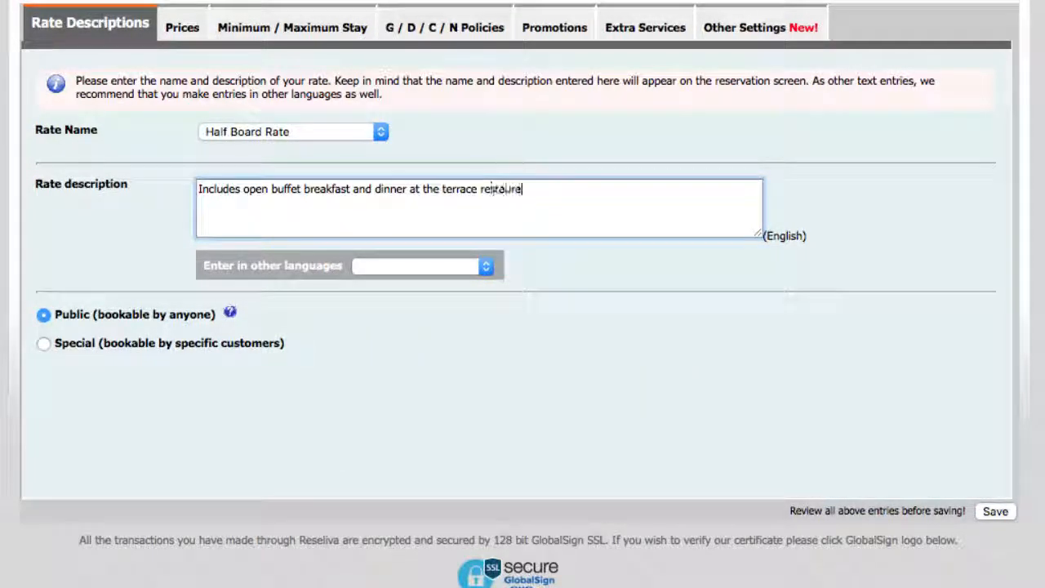
pyautogui.write('nt offering stunning views ')
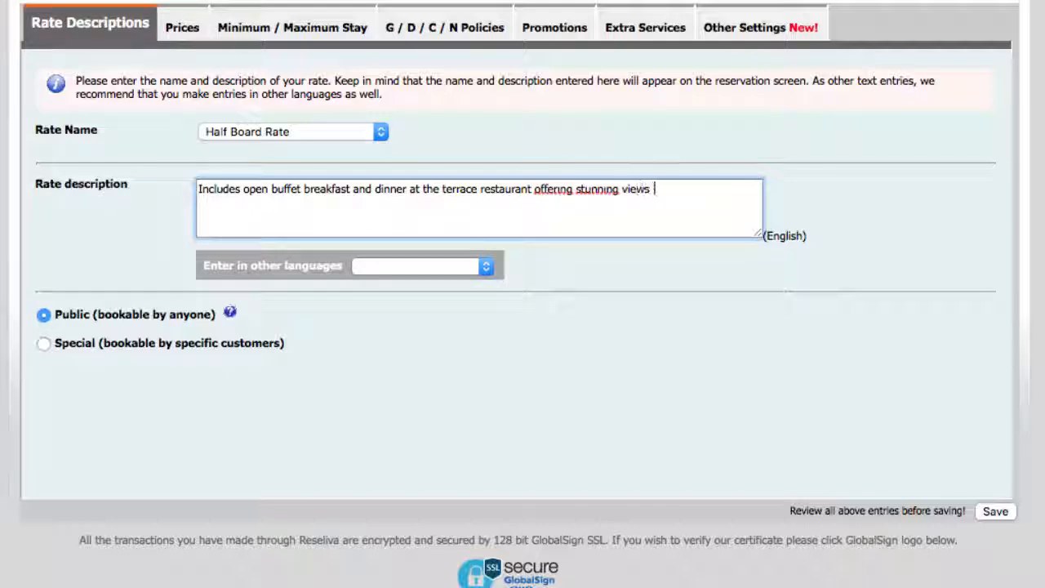
pyautogui.write('to the city')
pyautogui.click(618, 189)
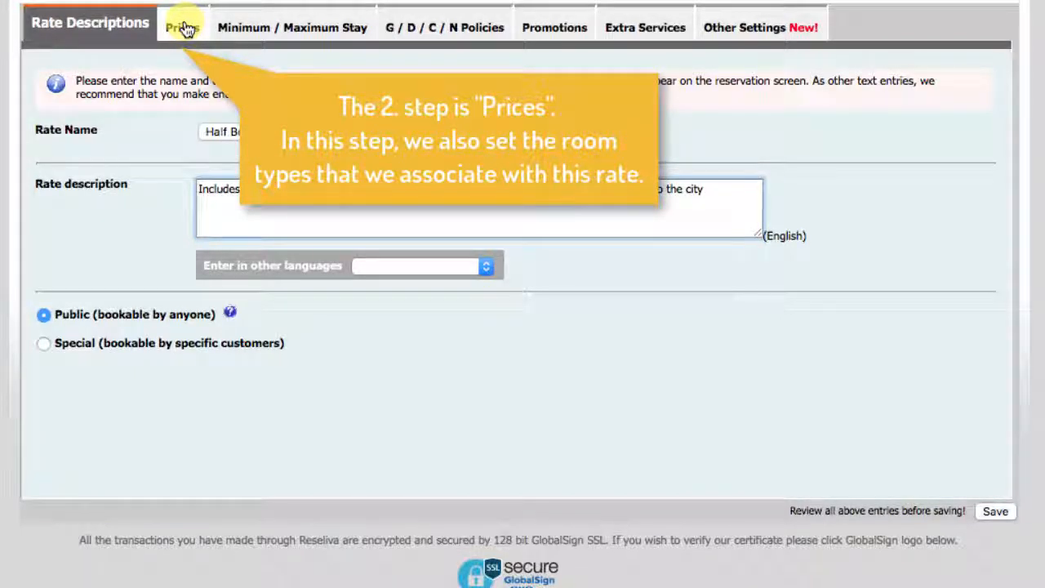
# Sell the Single Room on this rate at 55 EUR per person, with a price period of 1 Year.
pyautogui.click(183, 28)
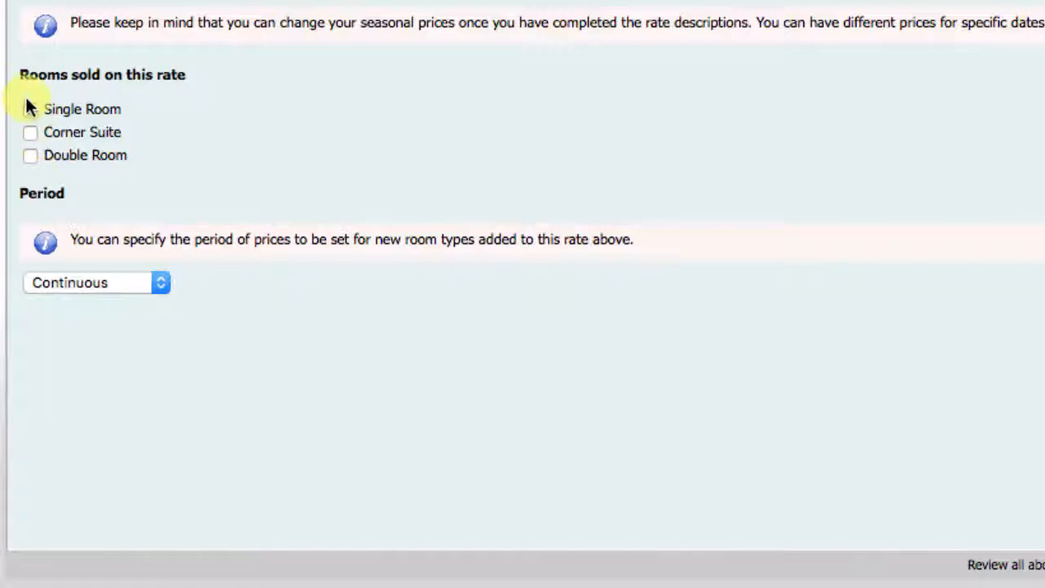
pyautogui.click(28, 106)
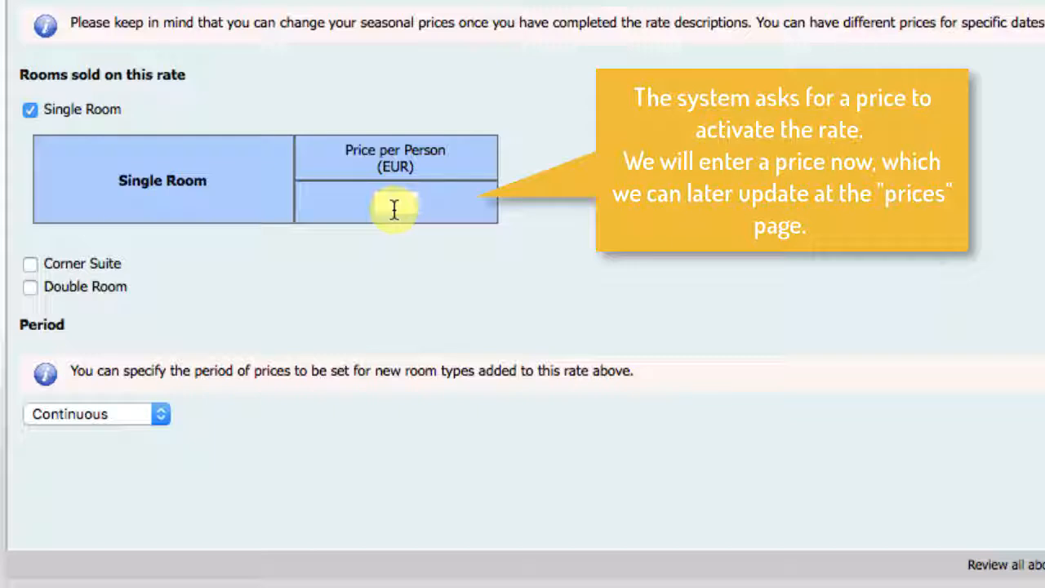
pyautogui.write('55')
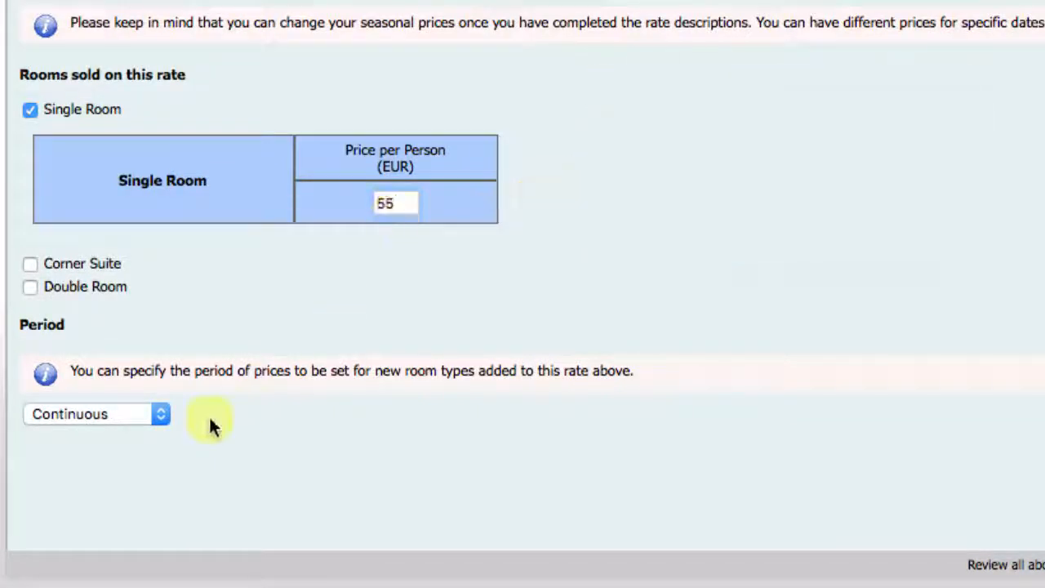
pyautogui.click(163, 418)
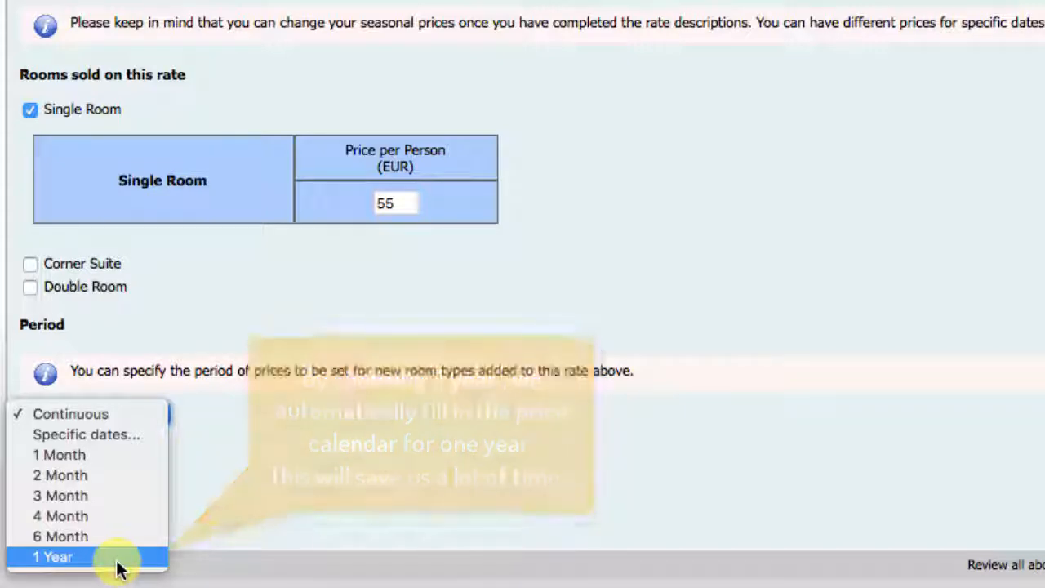
pyautogui.click(117, 567)
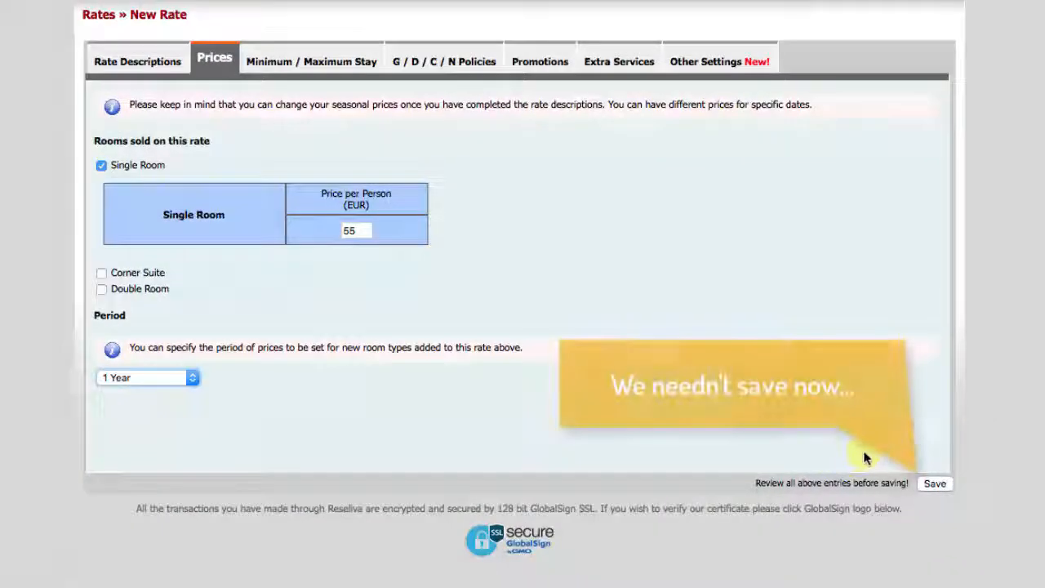
# Review the rate's minimum and maximum stay settings, and replace its guarantee, deposit, cancellation and no-show policy with Full Payment.
pyautogui.click(298, 61)
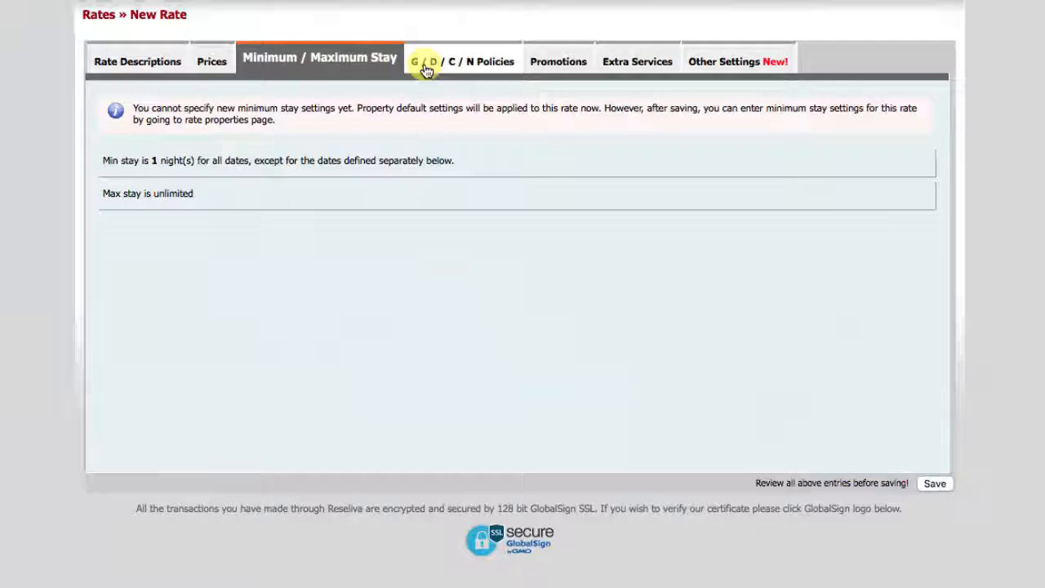
pyautogui.click(445, 61)
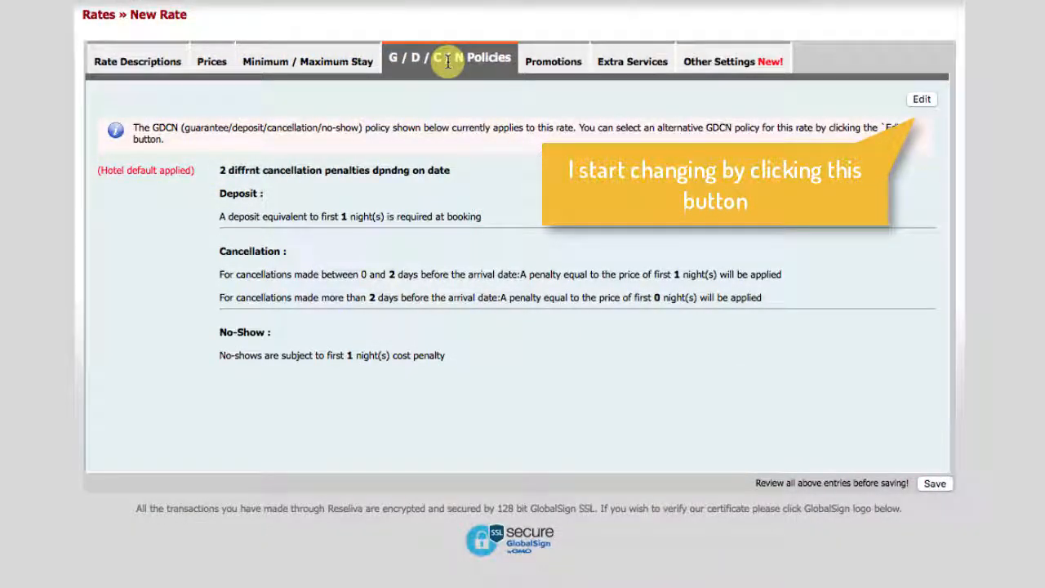
pyautogui.click(927, 99)
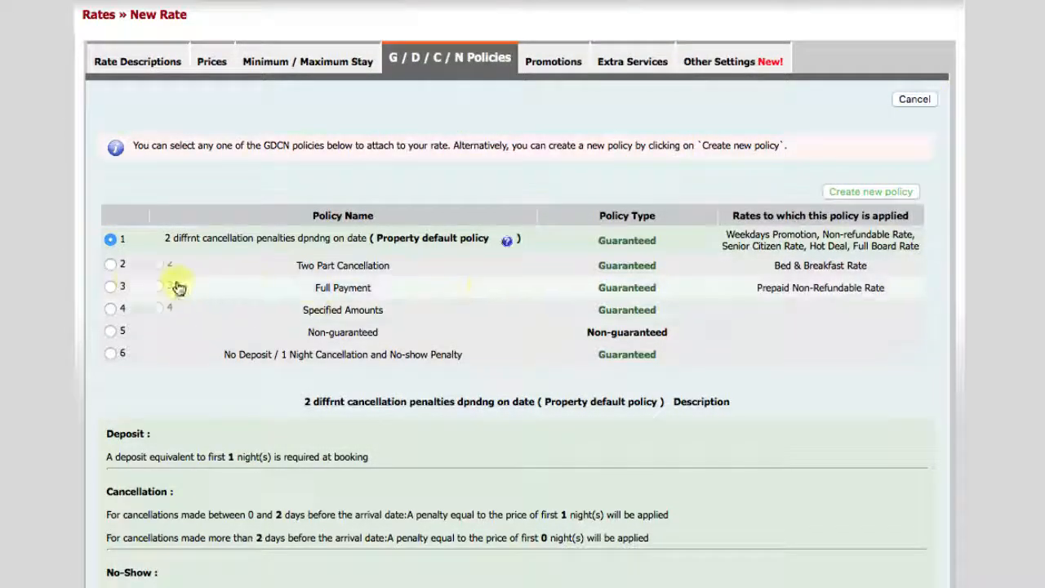
pyautogui.click(110, 286)
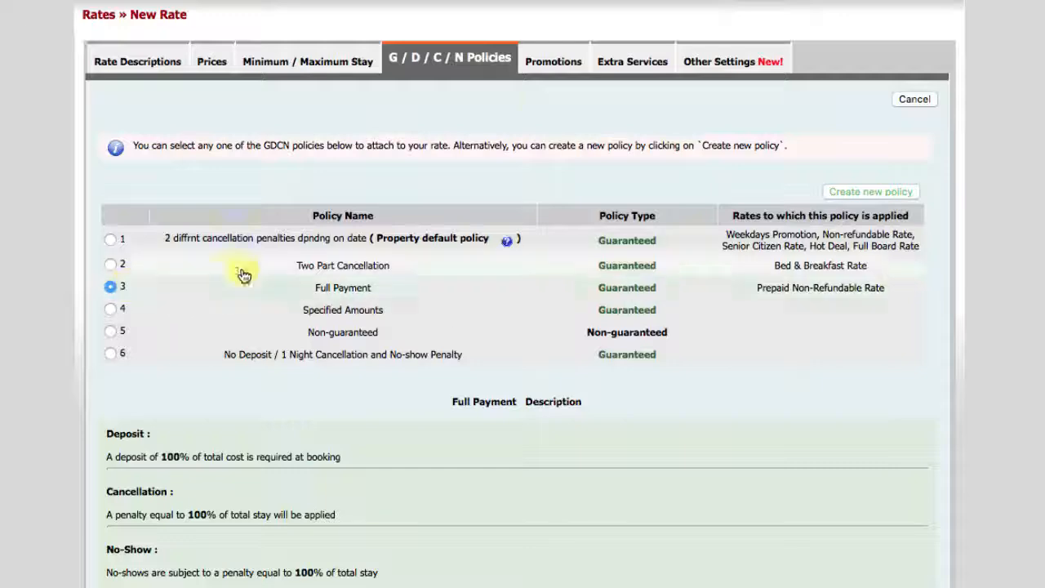
# Specify an early booking promotion for this rate: 15% discount for reservations made at least 30 days before arrival.
pyautogui.click(568, 67)
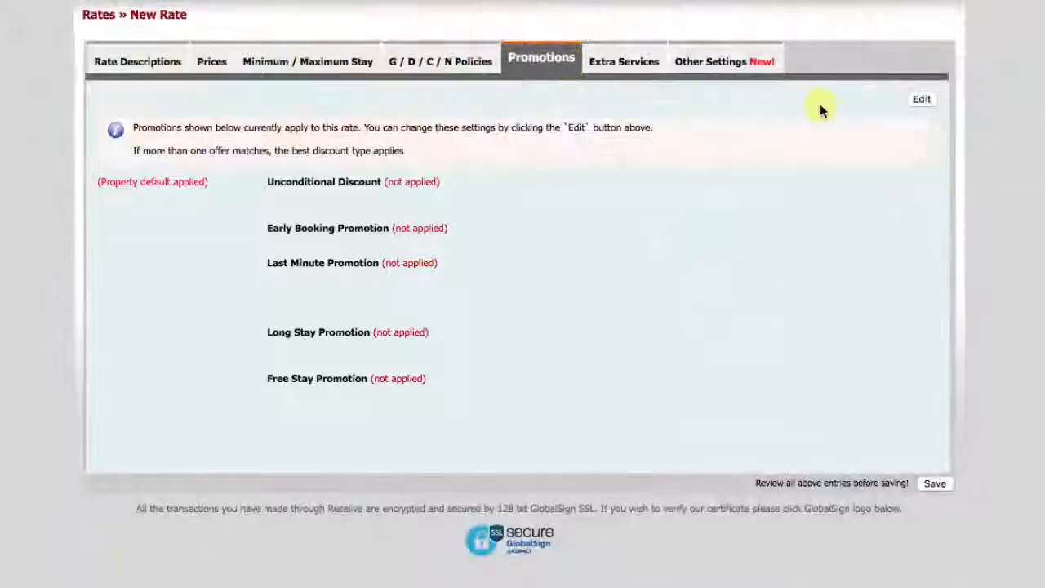
pyautogui.click(914, 101)
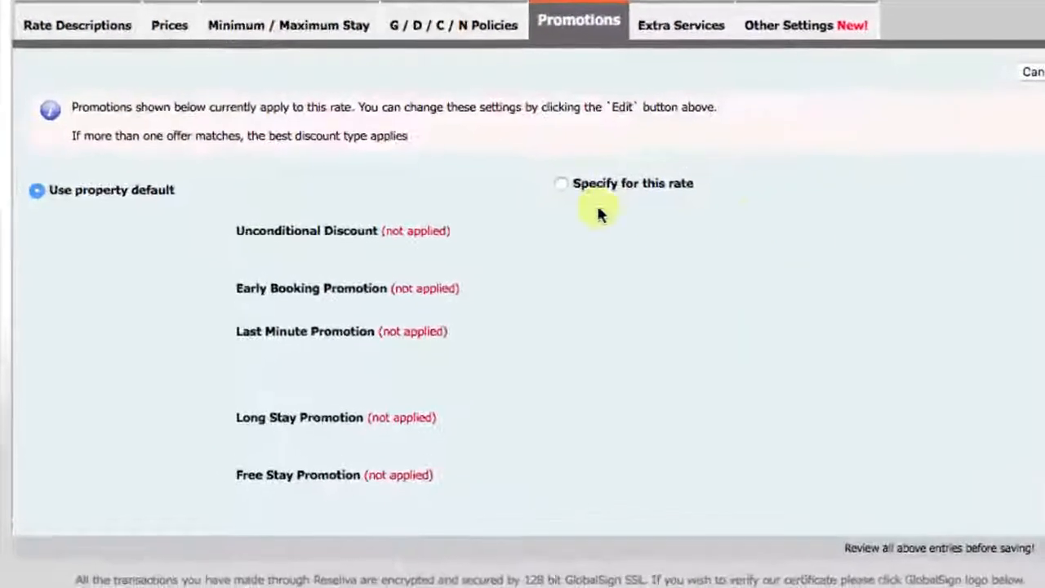
pyautogui.click(560, 184)
pyautogui.click(252, 395)
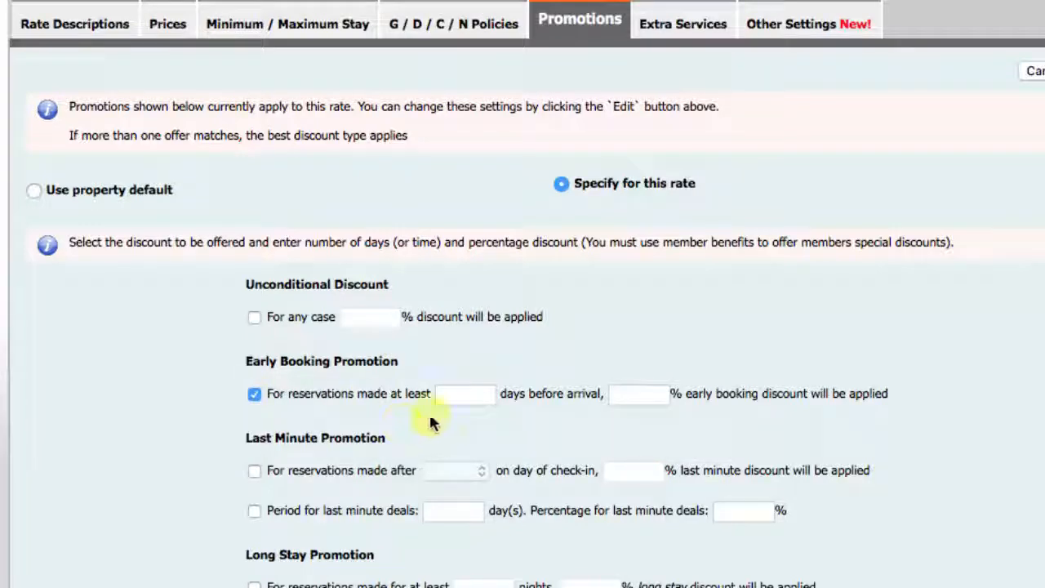
pyautogui.click(463, 398)
pyautogui.write('30')
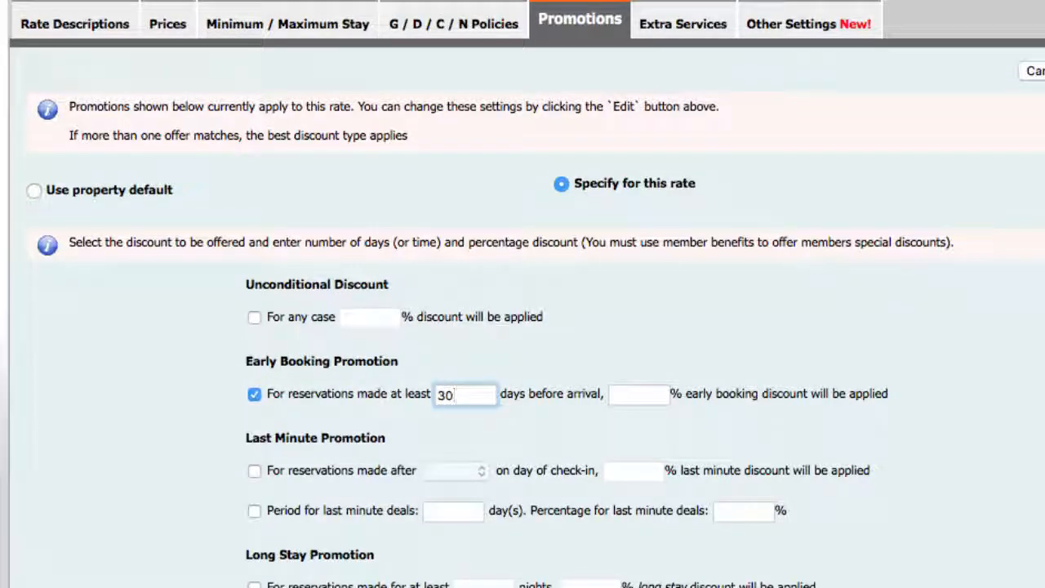
pyautogui.click(640, 394)
pyautogui.write('15')
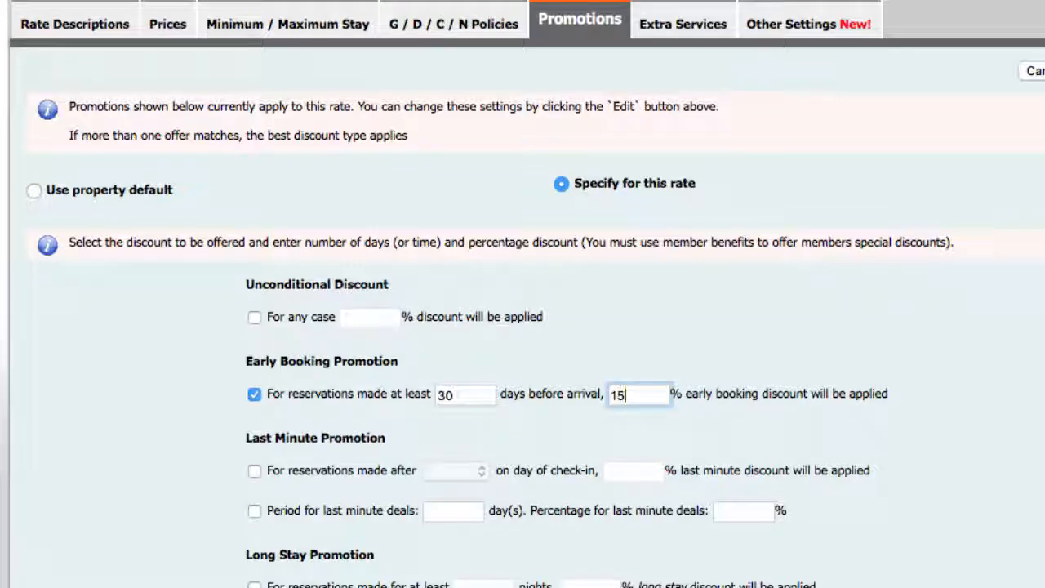
# Offer the 50 EUR Airport Transfer as an extra service, leave the other settings at Direct reservation, and save the rate.
pyautogui.click(696, 27)
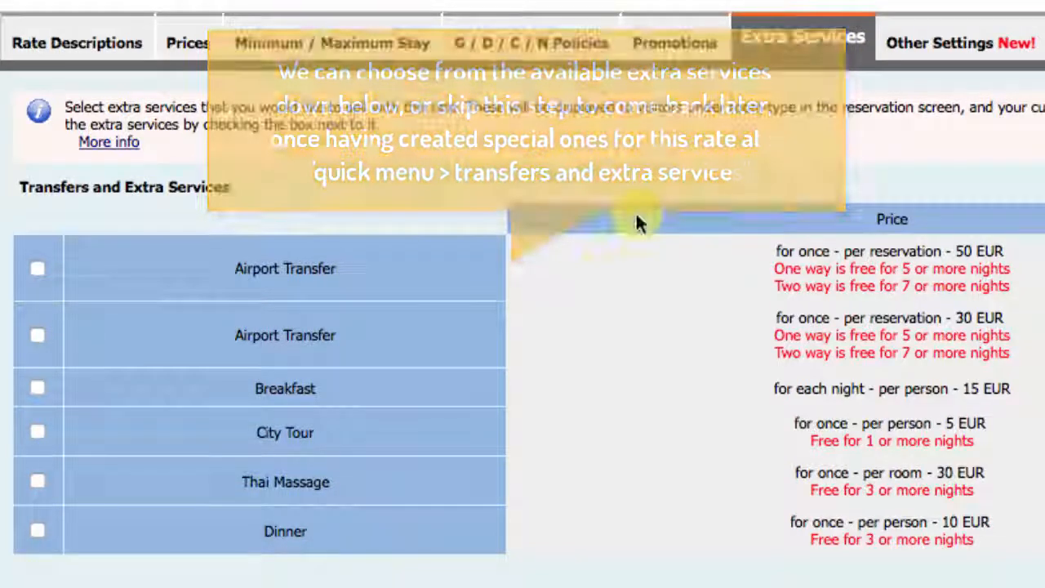
pyautogui.click(36, 268)
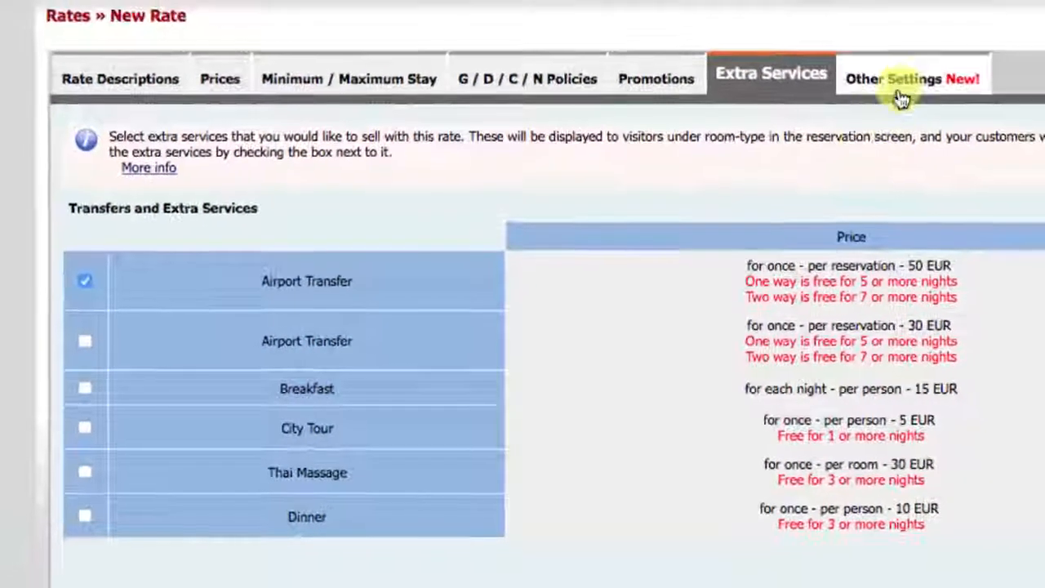
pyautogui.click(900, 92)
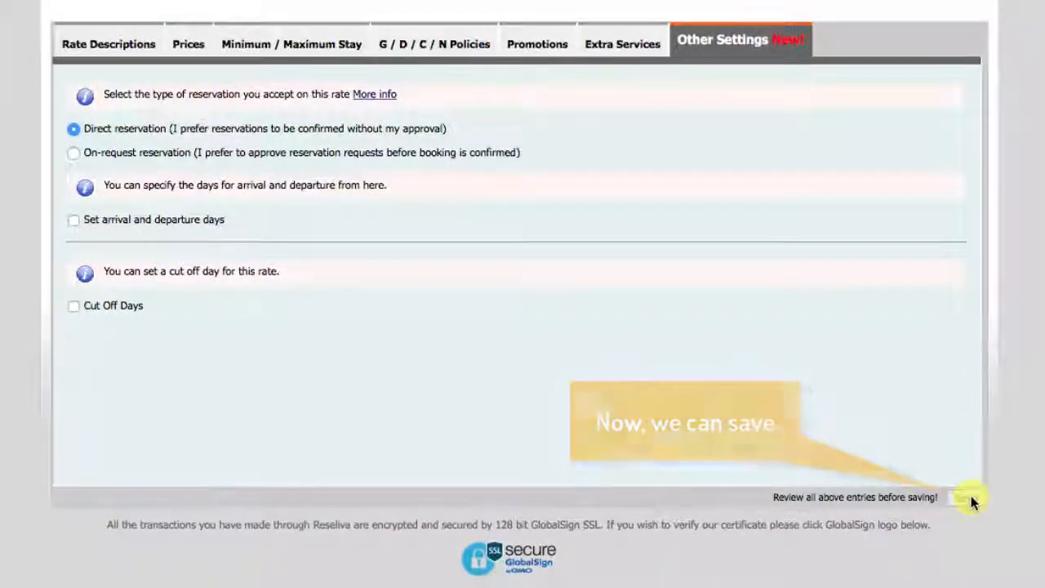
pyautogui.click(966, 497)
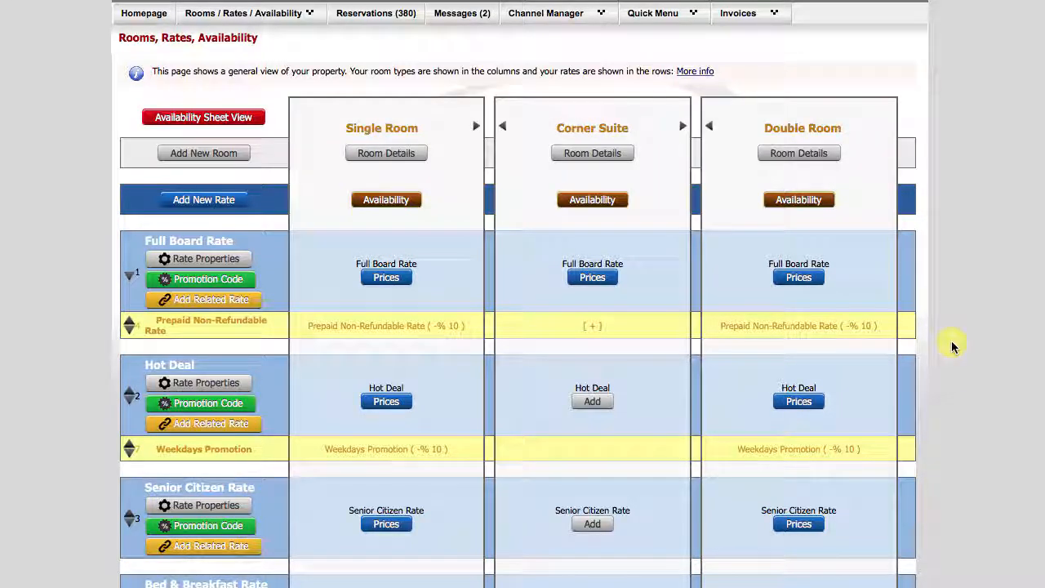
# In the Half Board Rate's Single Room prices, add 10 EUR to all February 2017 Fridays and Saturdays and save the changes.
pyautogui.scroll(-2, 854, 326)
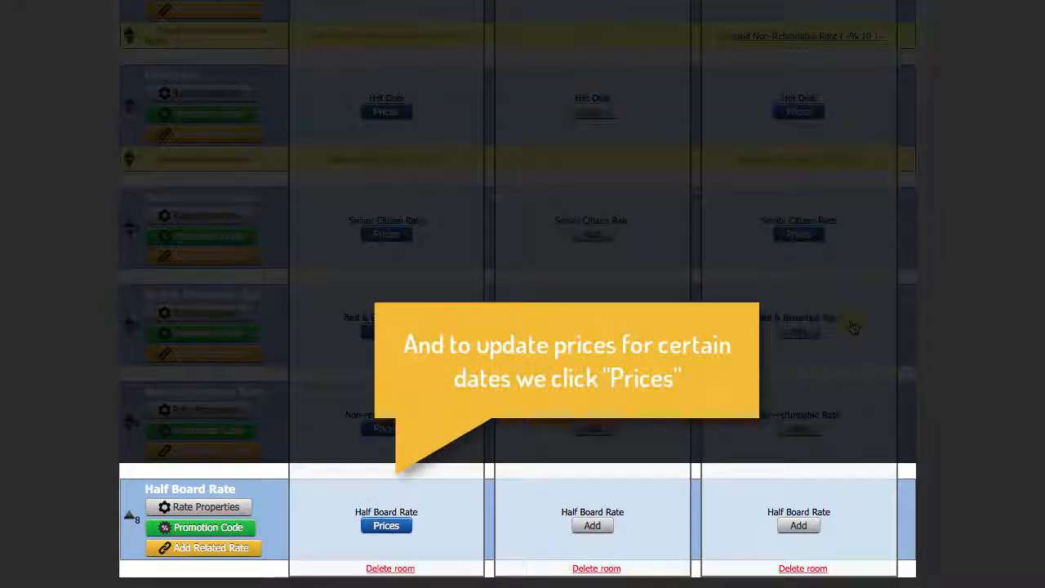
pyautogui.click(384, 528)
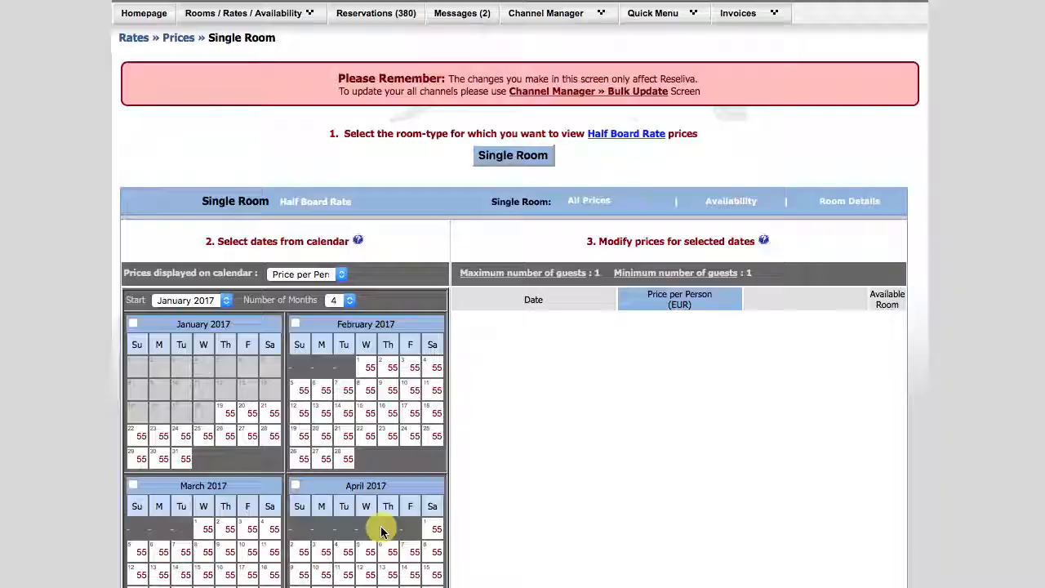
pyautogui.scroll(-3, 490, 390)
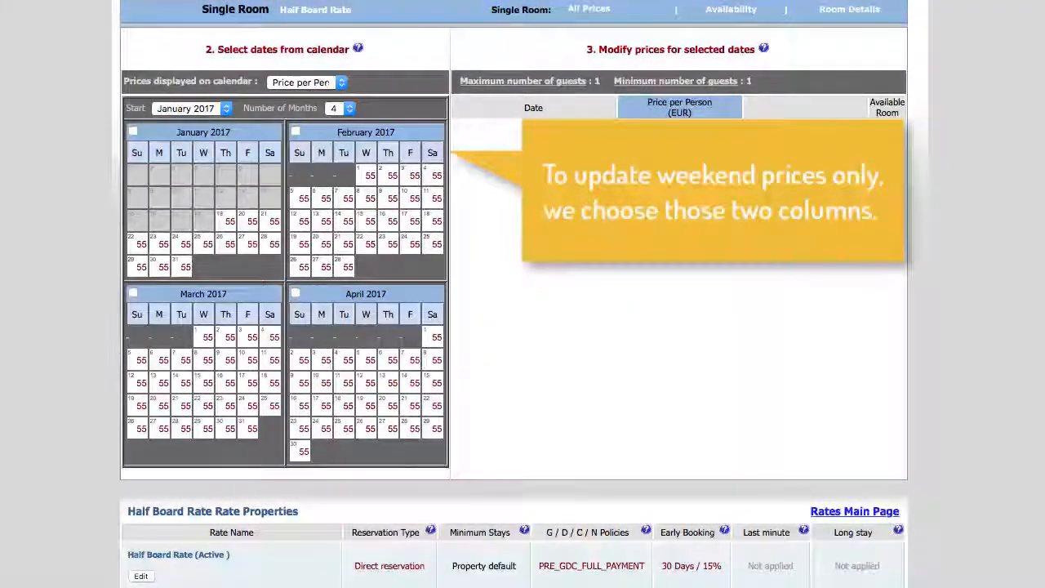
pyautogui.click(410, 154)
pyautogui.click(431, 157)
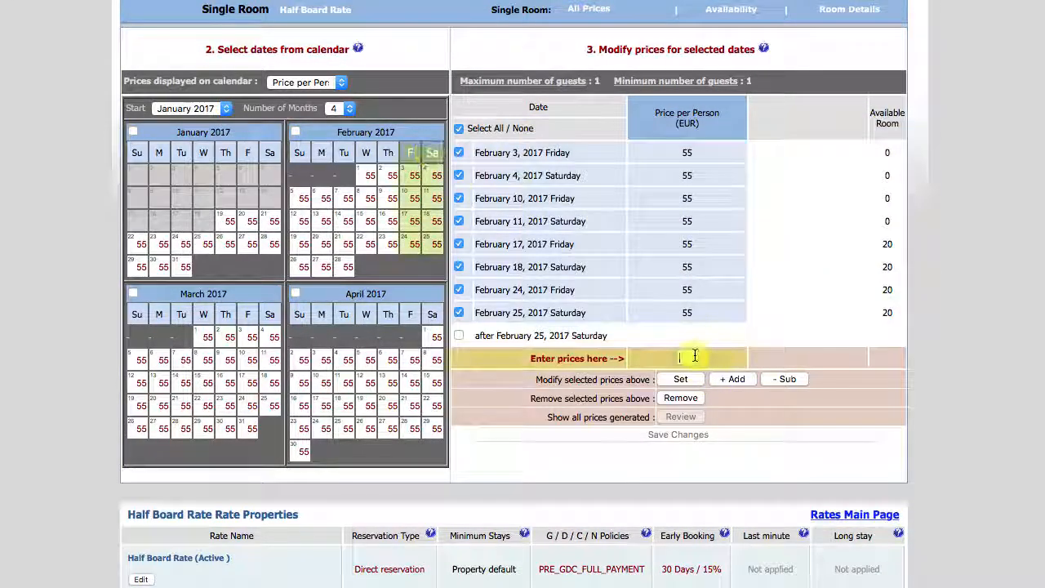
pyautogui.write('10')
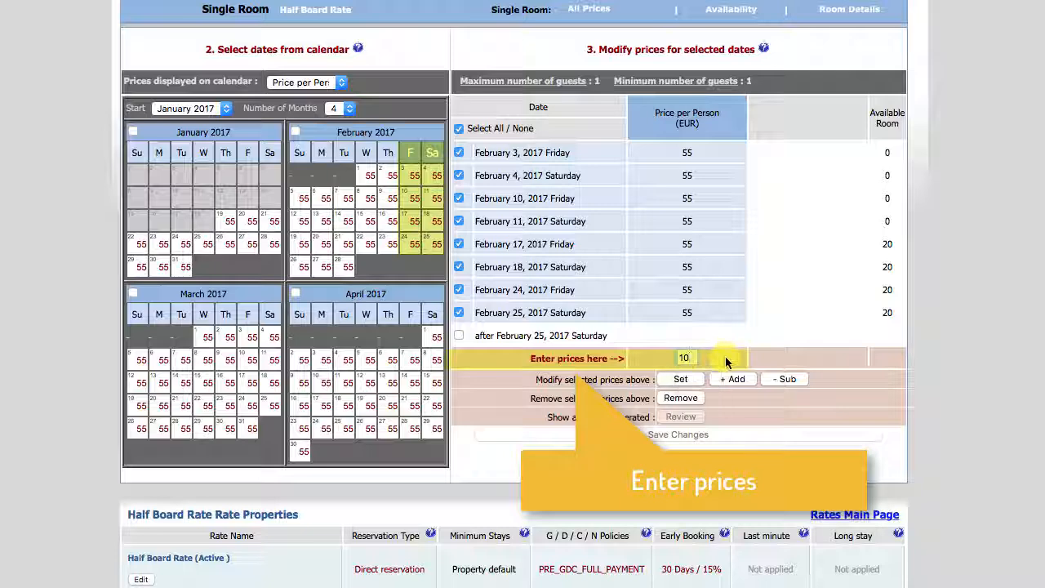
pyautogui.click(734, 378)
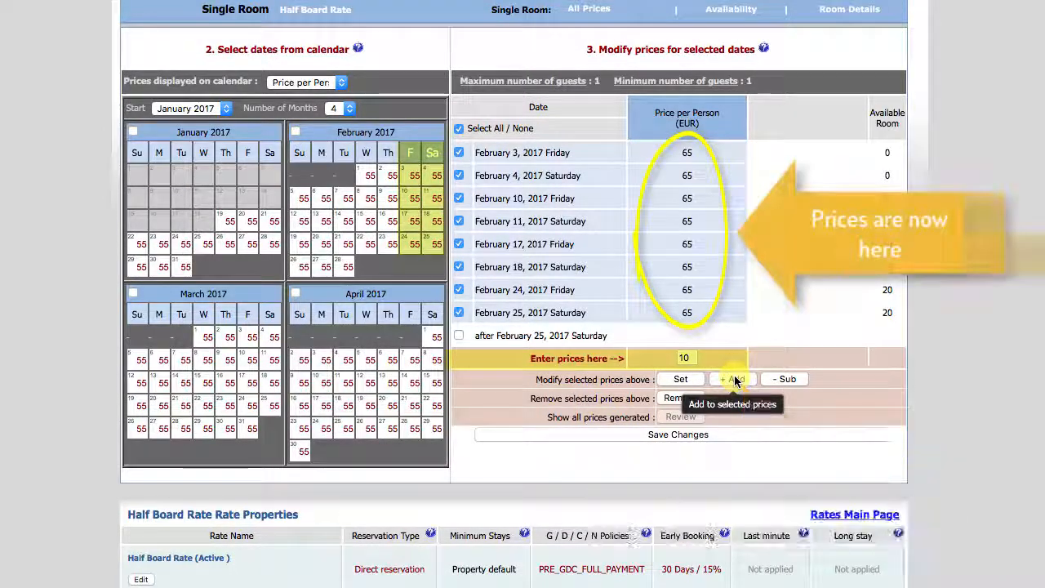
pyautogui.click(743, 434)
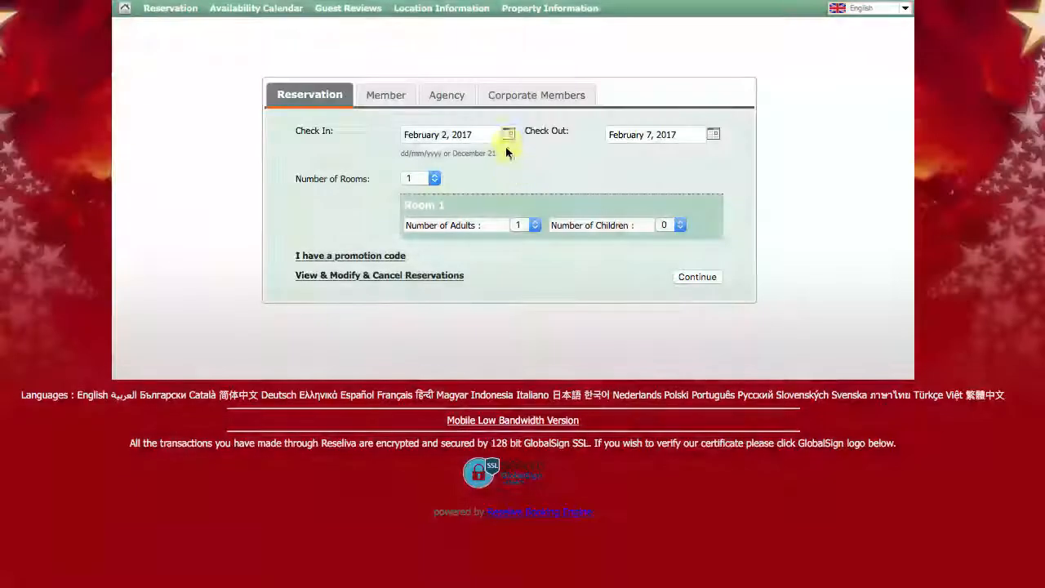
# On the hotel's reservation page, request one room for one adult from February 24, 2017 to February 27, 2017.
pyautogui.click(506, 139)
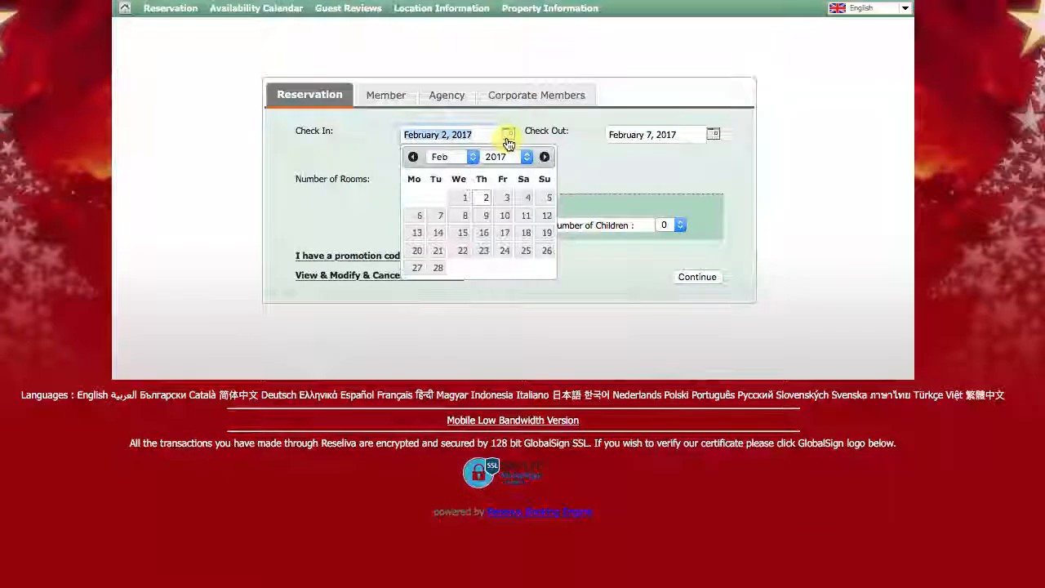
pyautogui.click(505, 249)
pyautogui.click(713, 133)
pyautogui.click(624, 269)
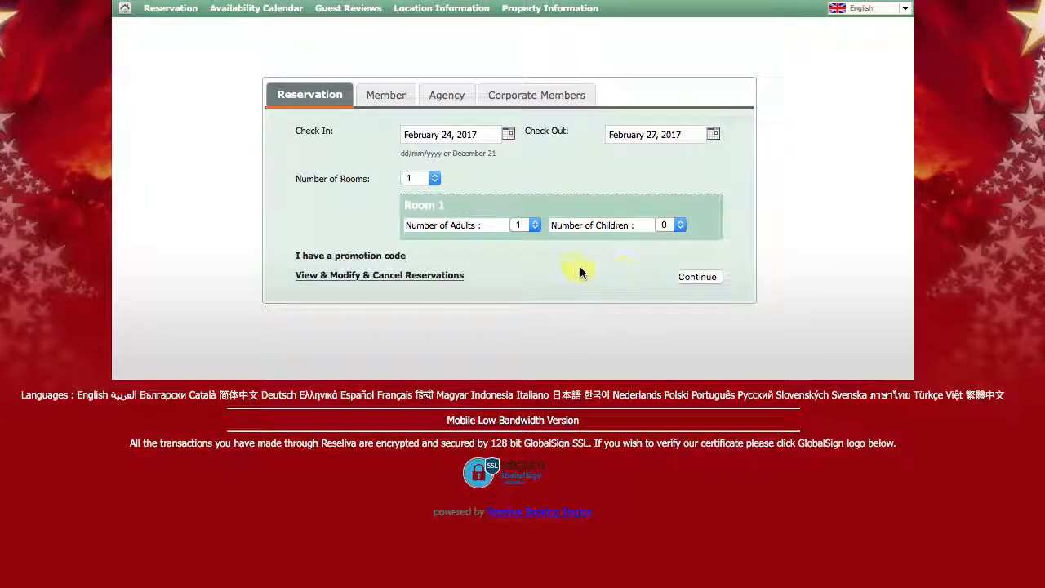
pyautogui.click(698, 277)
# Find the Half Board Rate among the offered rates and select its Single Room.
pyautogui.scroll(-5, 422, 247)
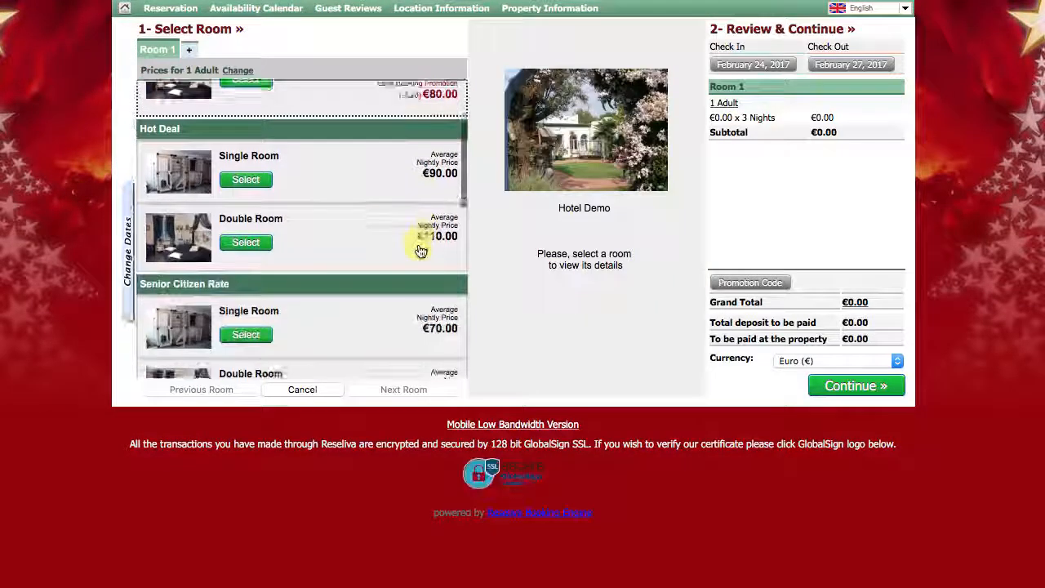
pyautogui.scroll(-5, 422, 250)
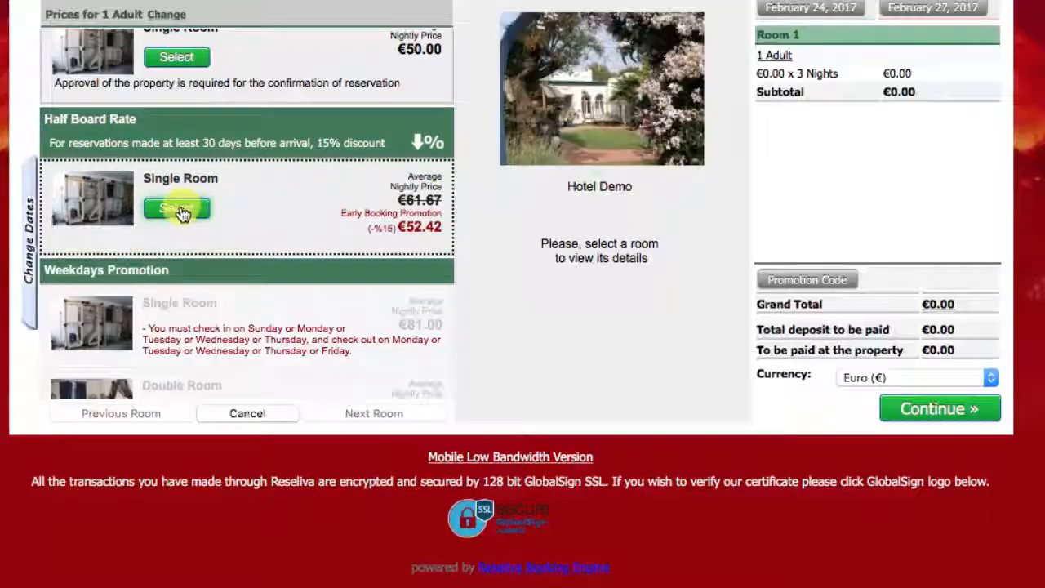
pyautogui.click(181, 210)
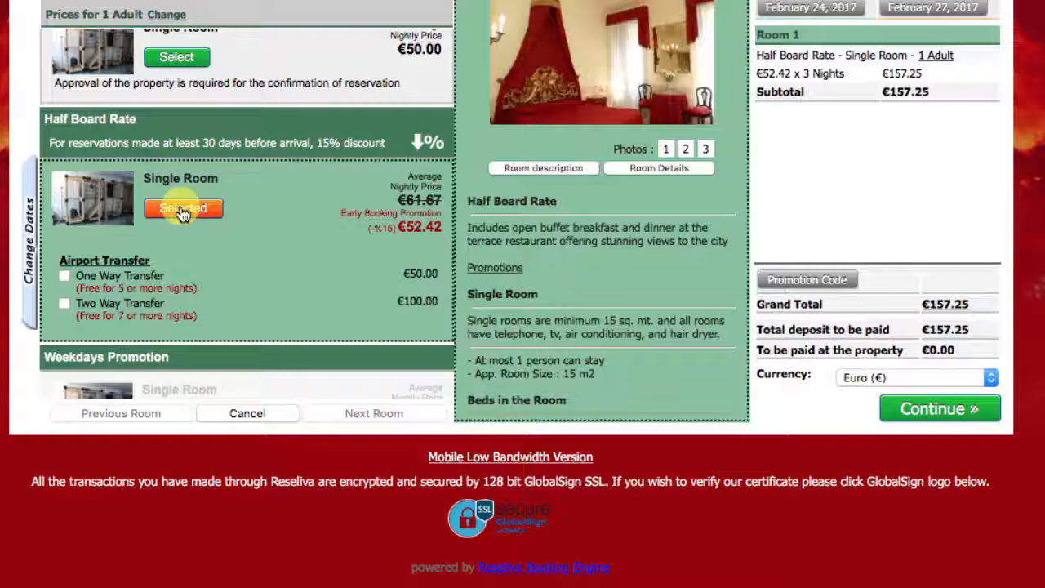